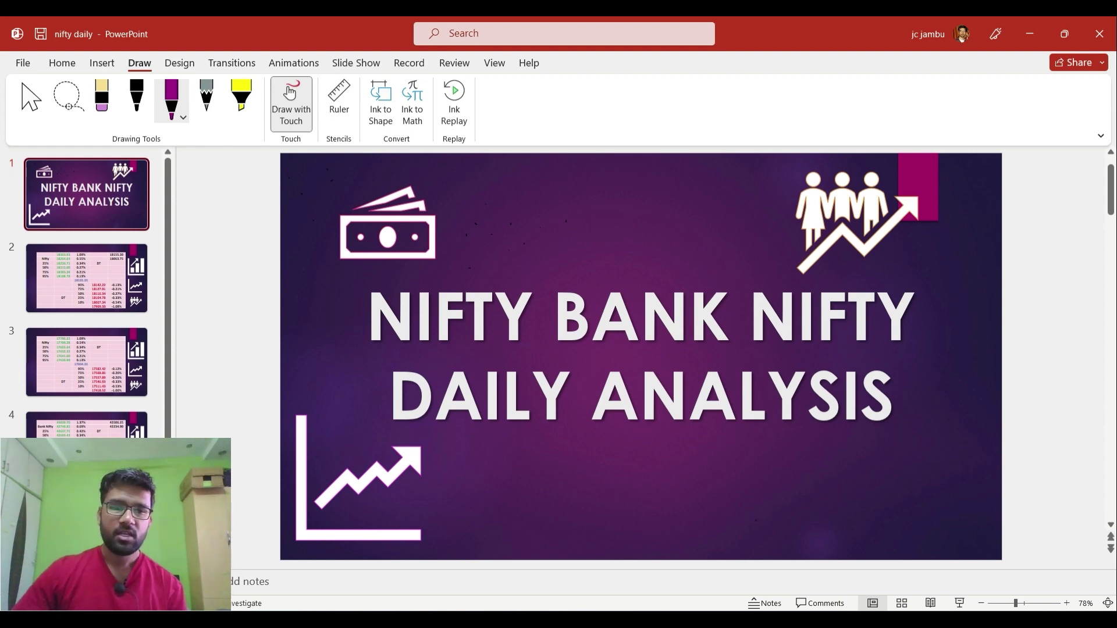
- Bring up the TradingView NIFTY 50 hourly chart and dismiss the 'Go ad-free' pop-up
click(611, 608)
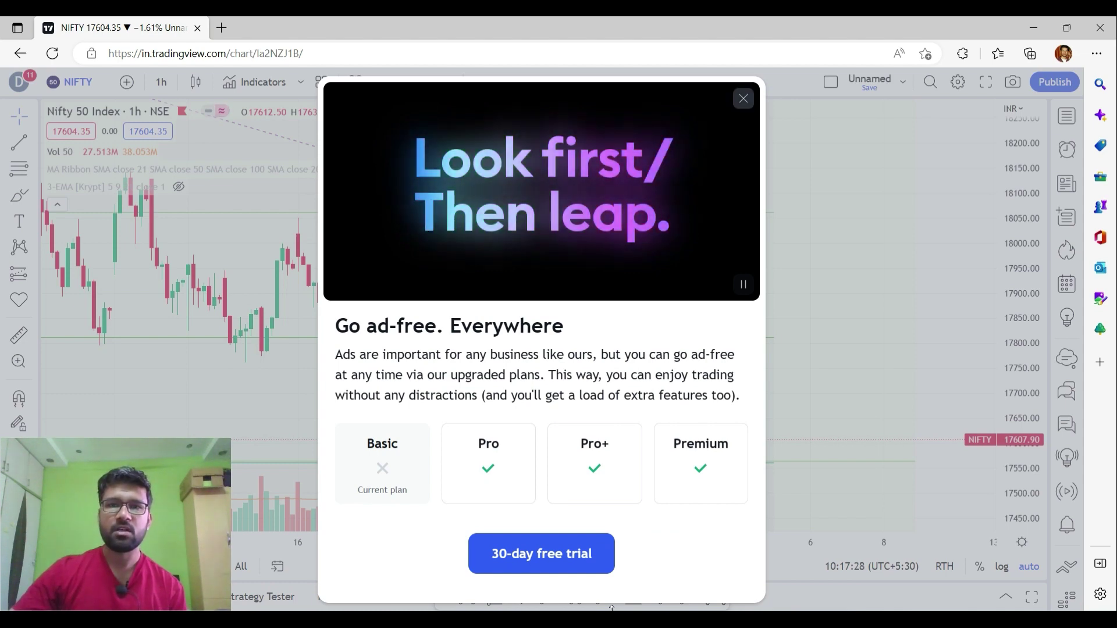
key(Escape)
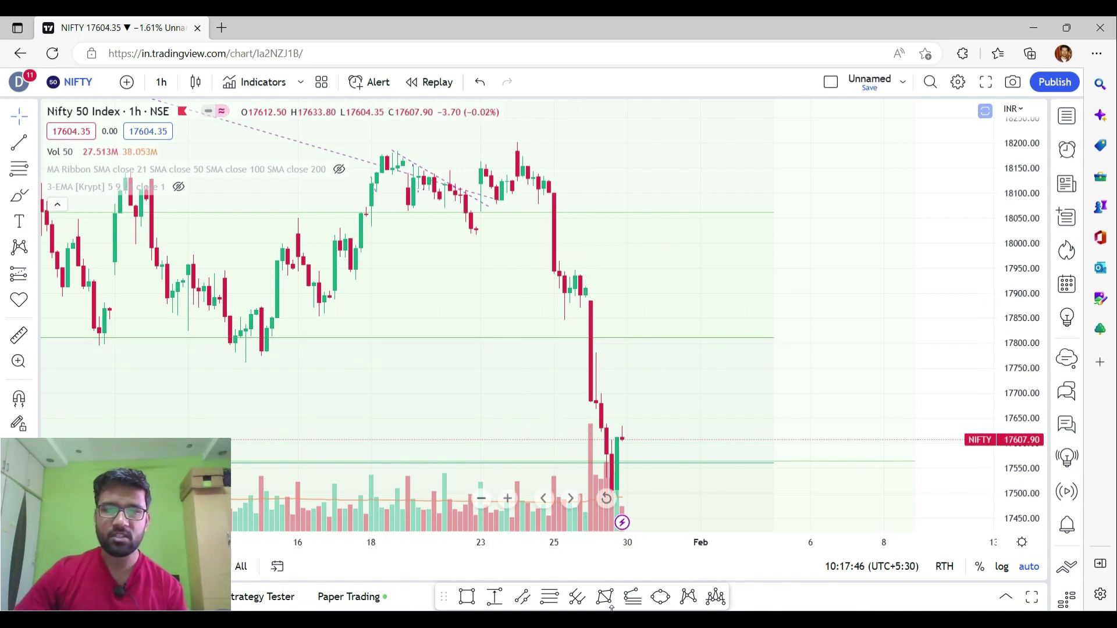
- Zoom the NIFTY hourly chart out two levels to show several weeks of candles
click(481, 499)
click(481, 499)
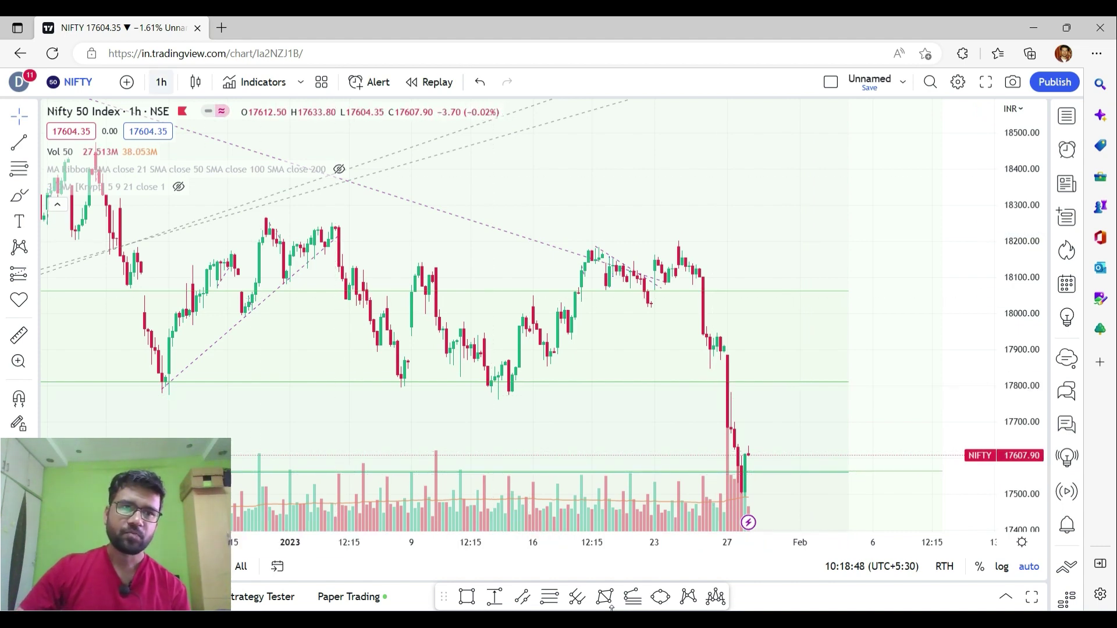
- Change the NIFTY chart interval to '1 day'
click(161, 82)
click(169, 427)
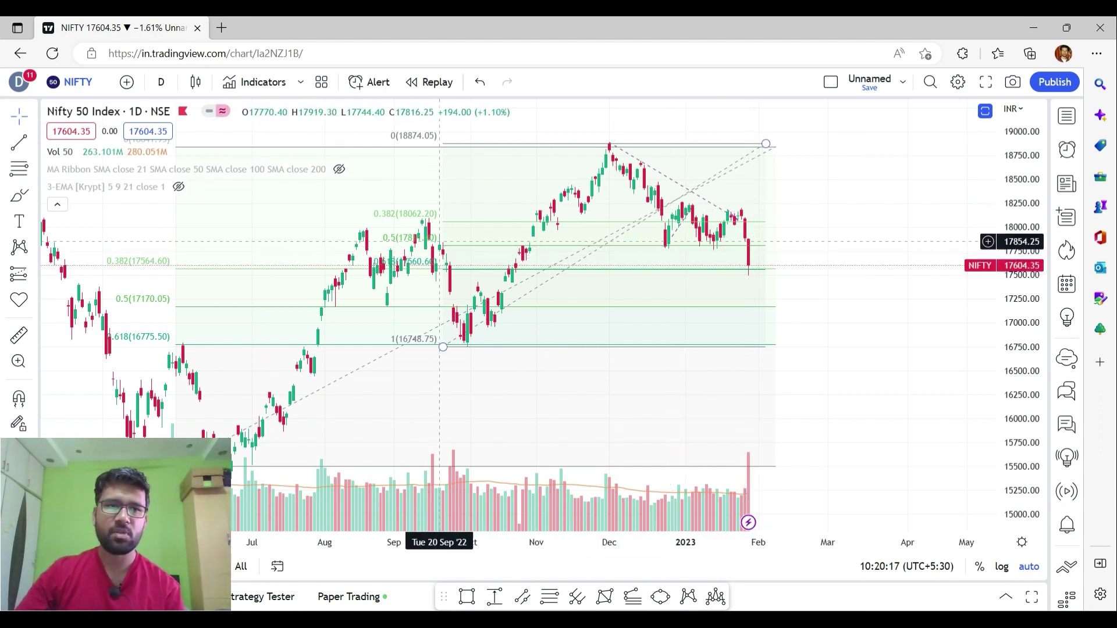
- Set the chart to '1 hour', pan toward lower prices, autoscale the price axis, and return to PowerPoint
click(161, 81)
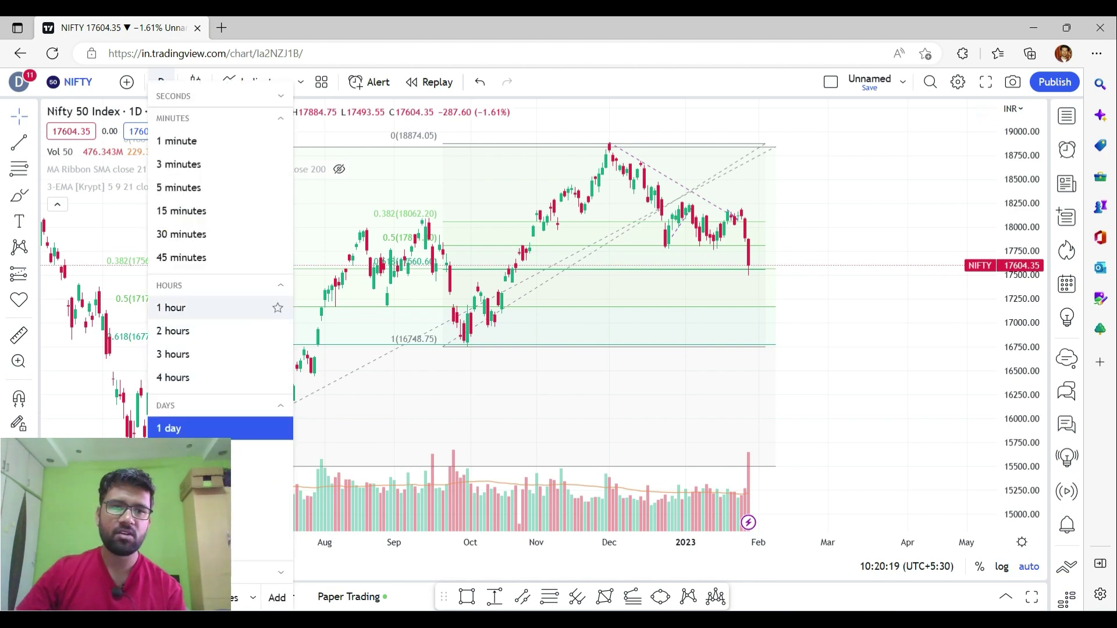
click(174, 307)
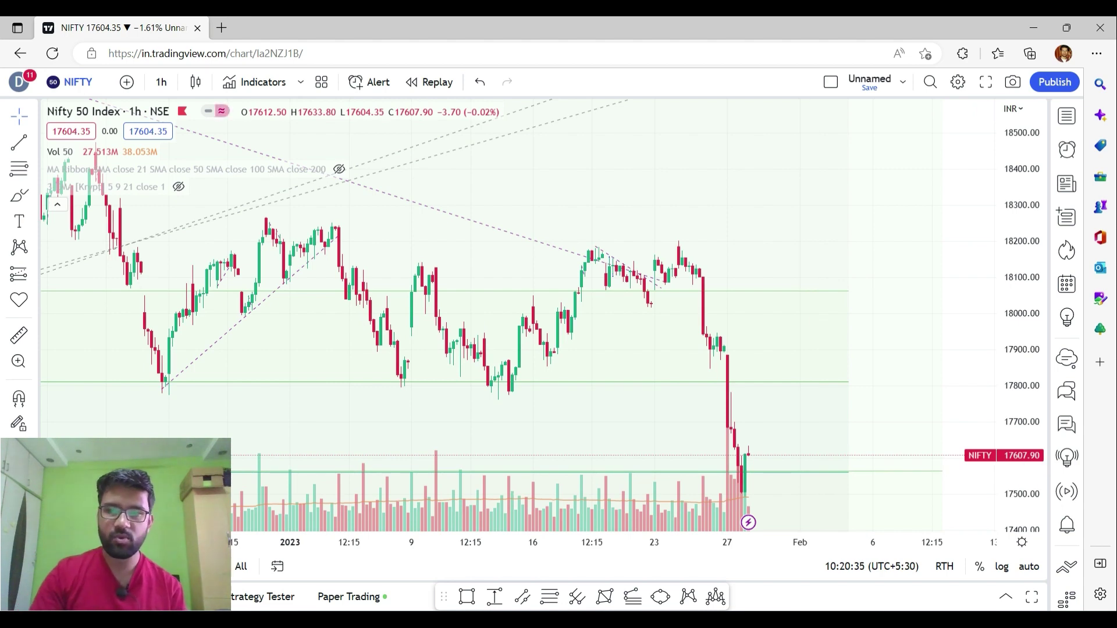
drag(878, 396, 819, 149)
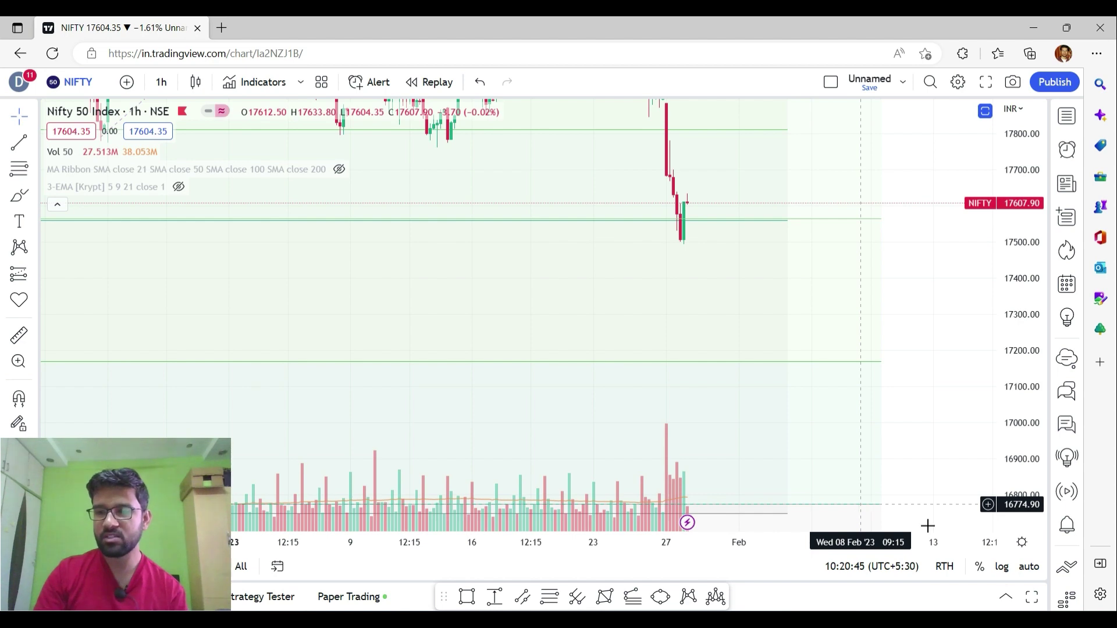
click(1029, 568)
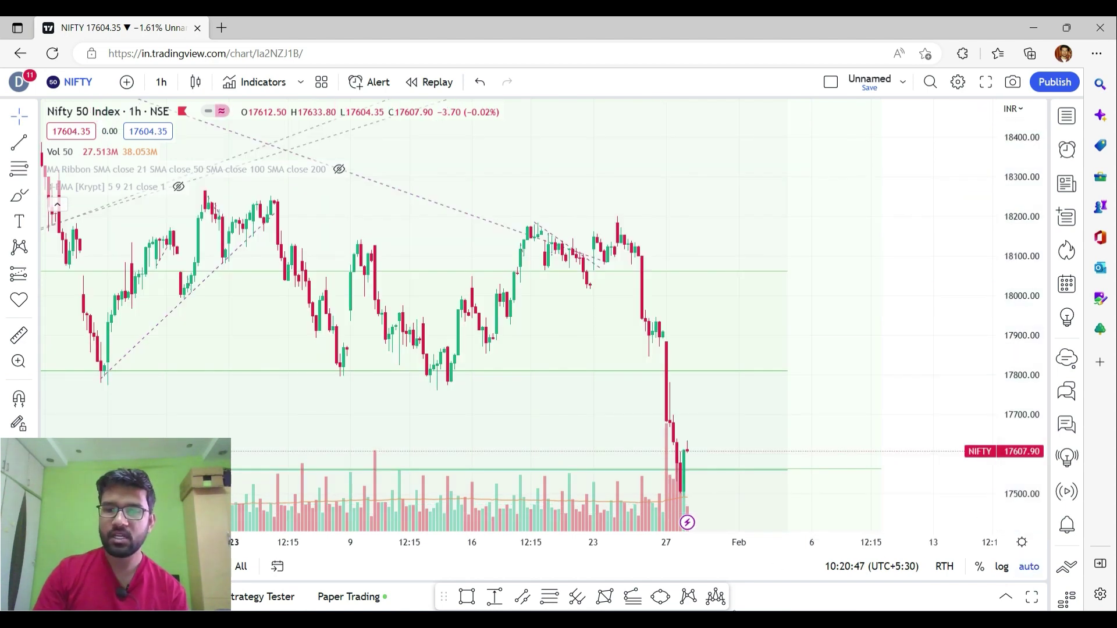
key(alt+Tab)
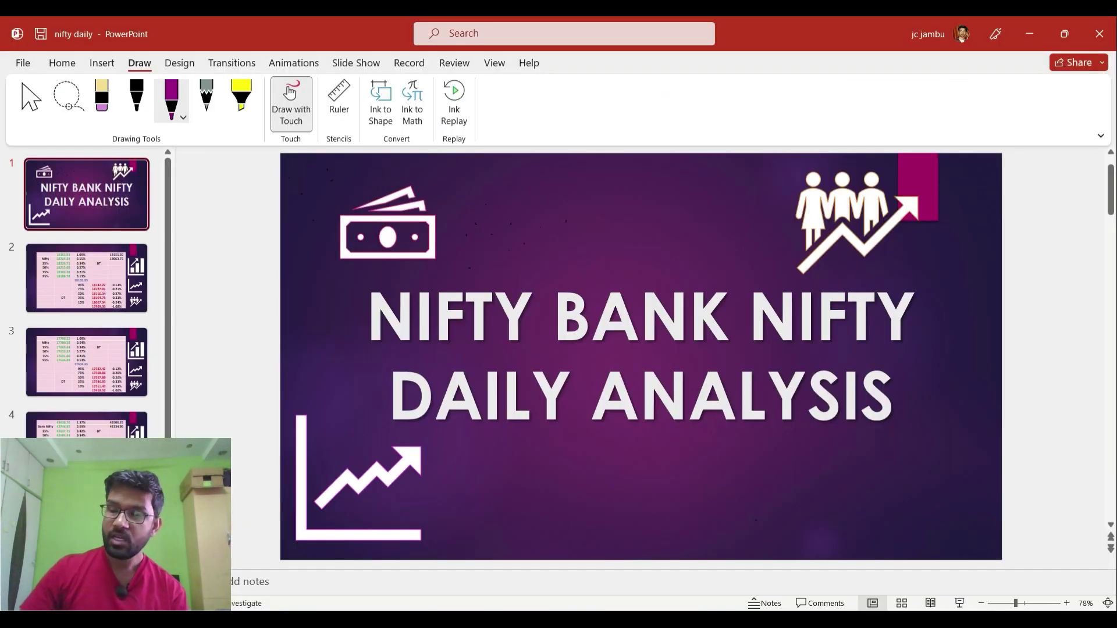
- On slide 3, circle 17604.35 and 17626.99 in purple ink with an arrow and underlined Jan note
click(110, 353)
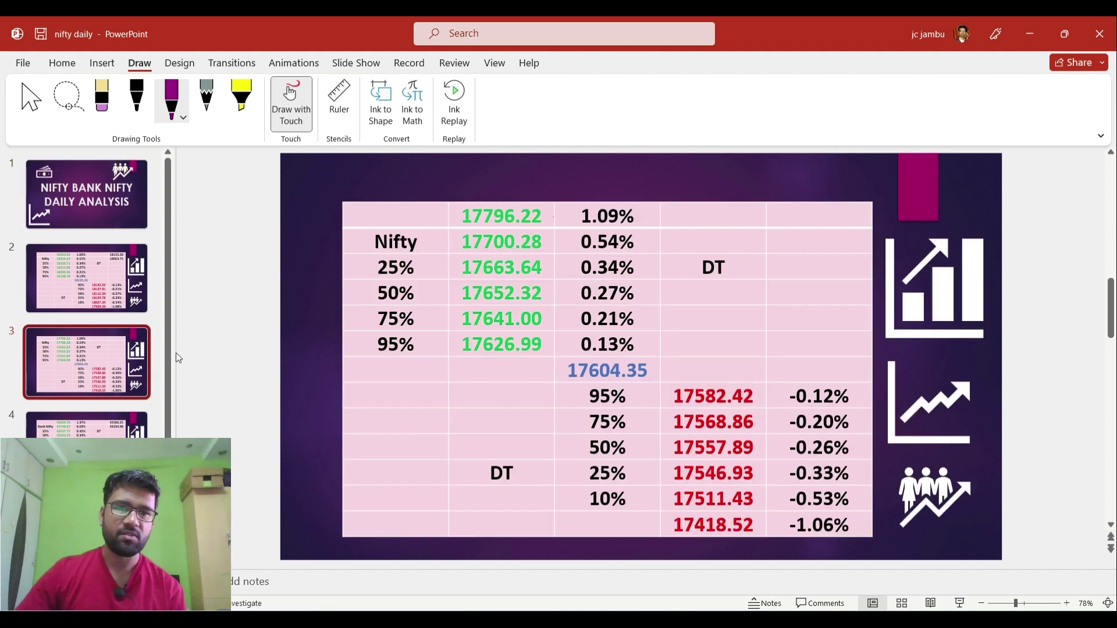
drag(577, 358, 556, 378)
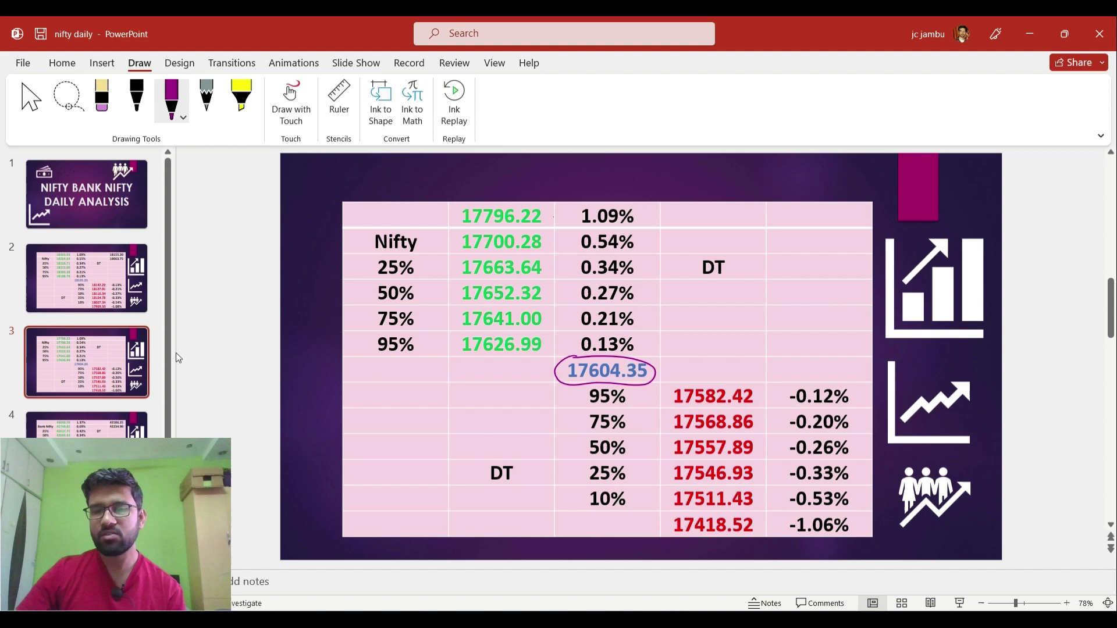
drag(495, 378, 521, 374)
drag(471, 332, 543, 335)
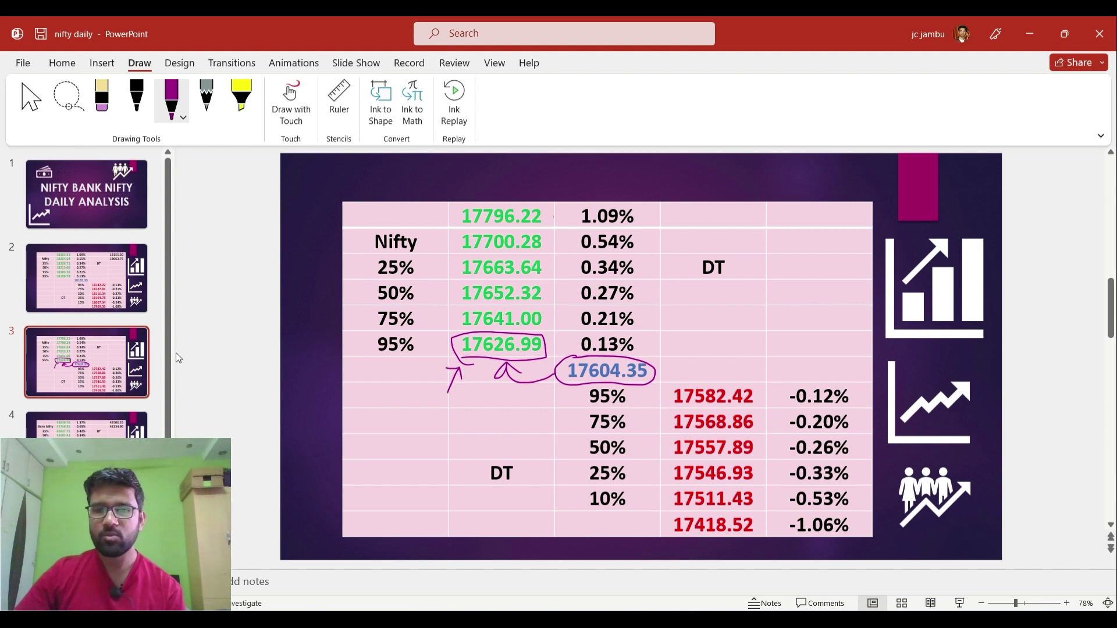
mouse_move(407, 405)
mouse_down()
mouse_move(417, 405)
mouse_move(409, 418)
mouse_up()
drag(420, 418, 470, 409)
drag(417, 434, 465, 425)
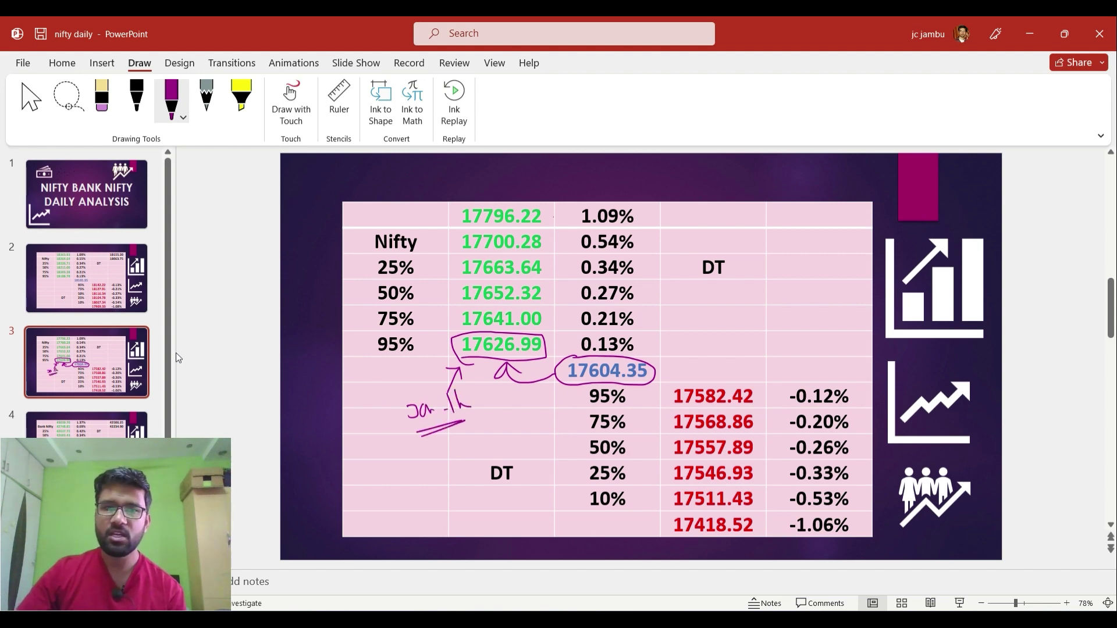
- Circle 17700.28 and 17796.22 in ink, with an arrow past 0.54% labelled DT
mouse_move(541, 256)
mouse_down()
mouse_move(500, 228)
mouse_move(460, 249)
mouse_up()
mouse_move(550, 245)
mouse_down()
mouse_move(656, 245)
mouse_move(650, 254)
mouse_move(674, 256)
mouse_up()
mouse_move(673, 240)
mouse_down()
mouse_move(675, 257)
mouse_move(706, 239)
mouse_up()
drag(693, 240, 692, 259)
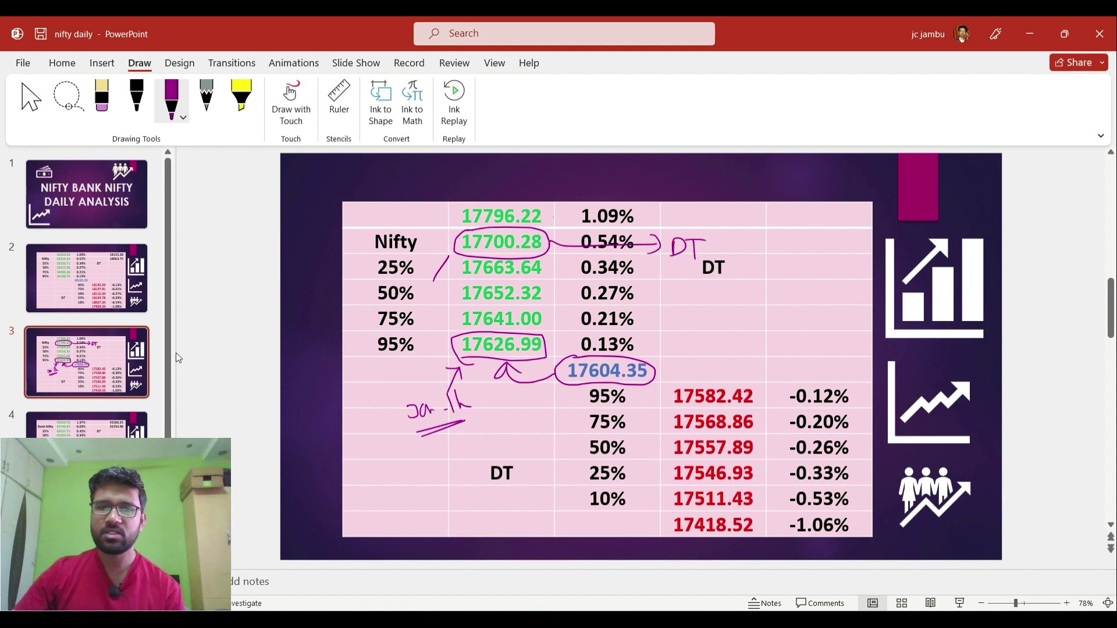
mouse_move(472, 203)
mouse_down()
mouse_move(553, 208)
mouse_move(524, 231)
mouse_move(650, 224)
mouse_up()
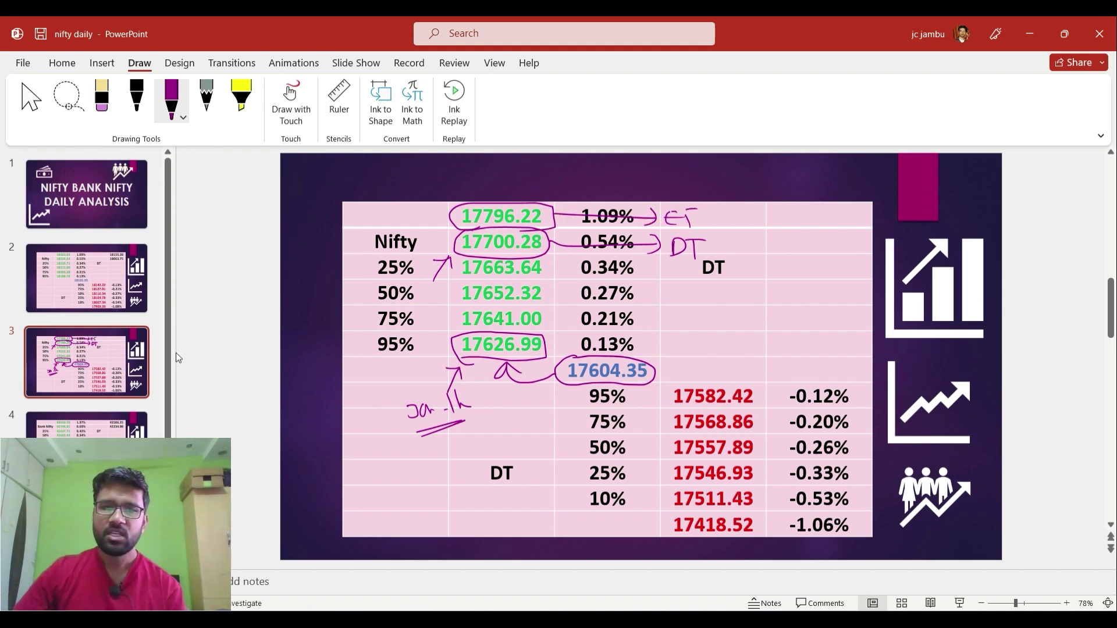
- Circle 17641.00 in ink and write a double-underlined Jan-1h note above 17582.42
mouse_move(458, 356)
mouse_down()
mouse_move(534, 355)
mouse_move(456, 305)
mouse_move(547, 314)
mouse_move(507, 332)
mouse_up()
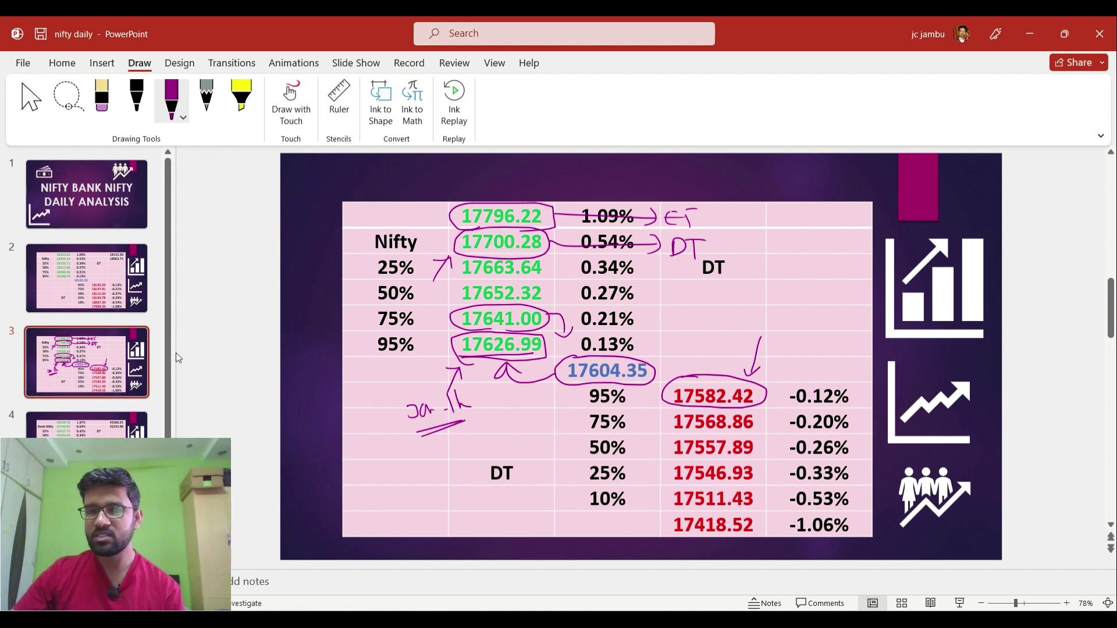
drag(766, 329, 775, 328)
mouse_move(783, 314)
mouse_down()
mouse_move(783, 335)
mouse_move(796, 340)
mouse_up()
drag(752, 353, 799, 344)
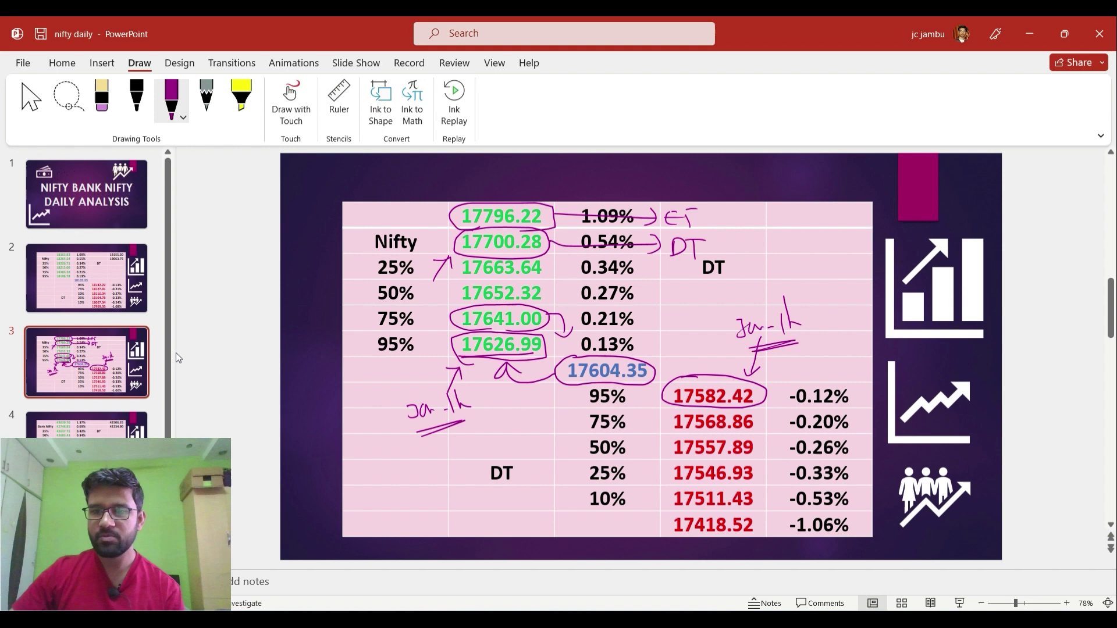
- Circle 17511.43 and 17418.52, link 17418.52 to a note, then return to TradingView
mouse_move(669, 488)
mouse_down()
mouse_move(716, 514)
mouse_move(760, 493)
mouse_move(563, 492)
mouse_move(513, 515)
mouse_move(537, 509)
mouse_up()
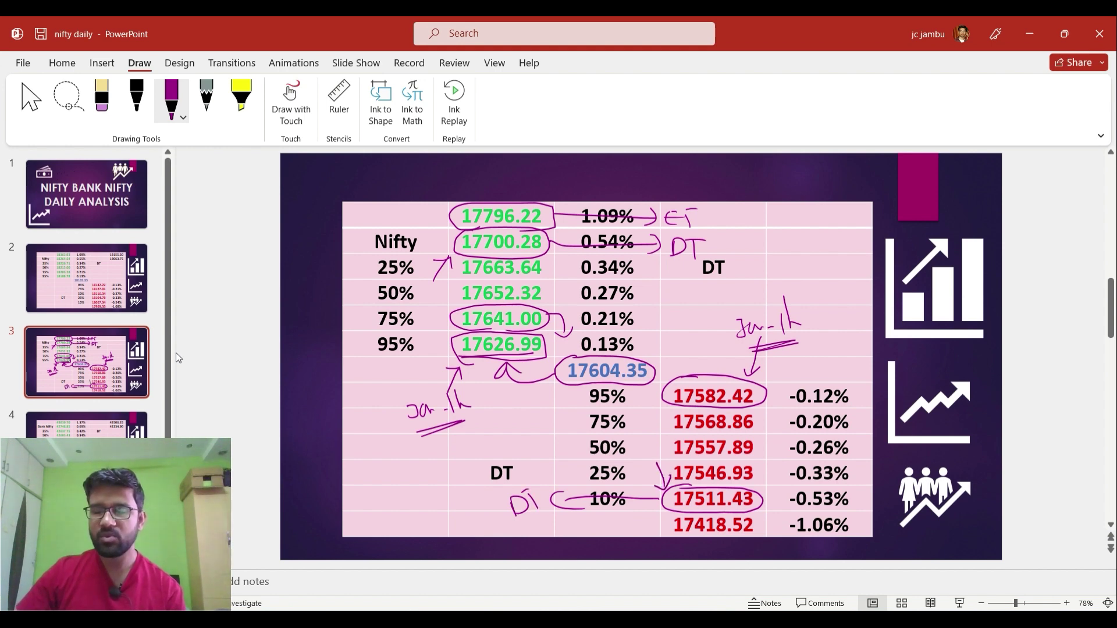
drag(755, 511, 759, 534)
drag(675, 538, 755, 509)
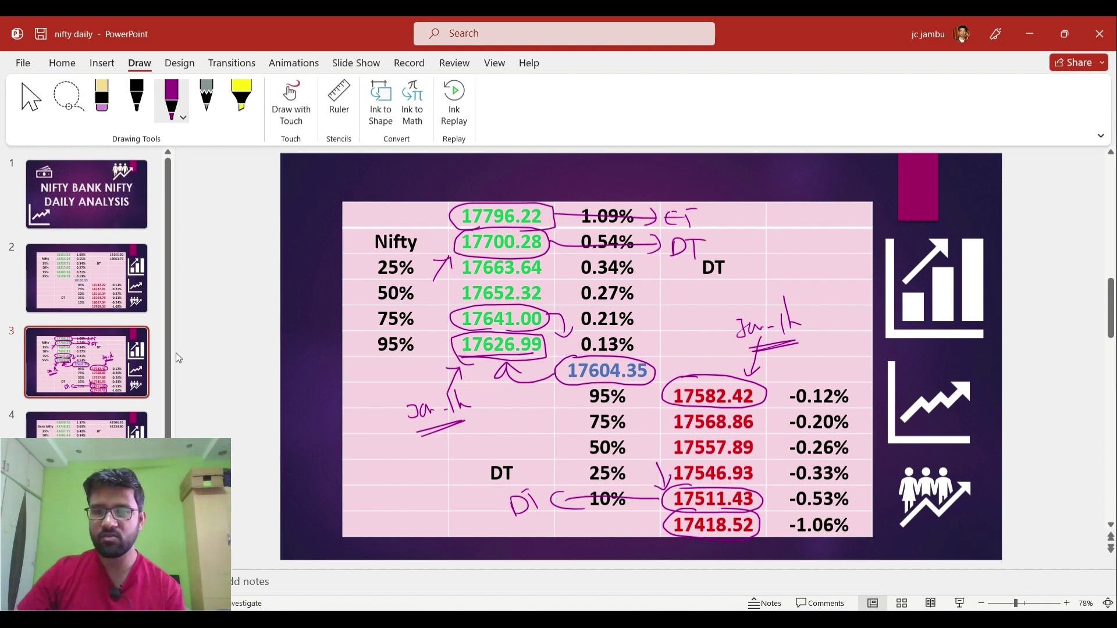
mouse_move(661, 523)
mouse_down()
mouse_move(579, 530)
mouse_move(582, 517)
mouse_up()
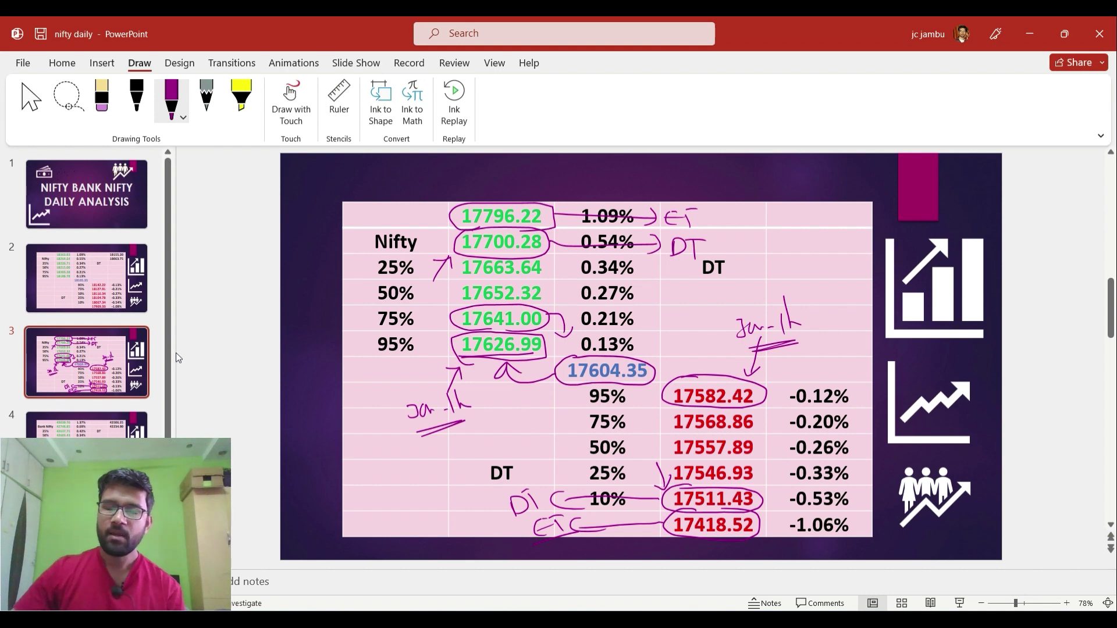
click(629, 611)
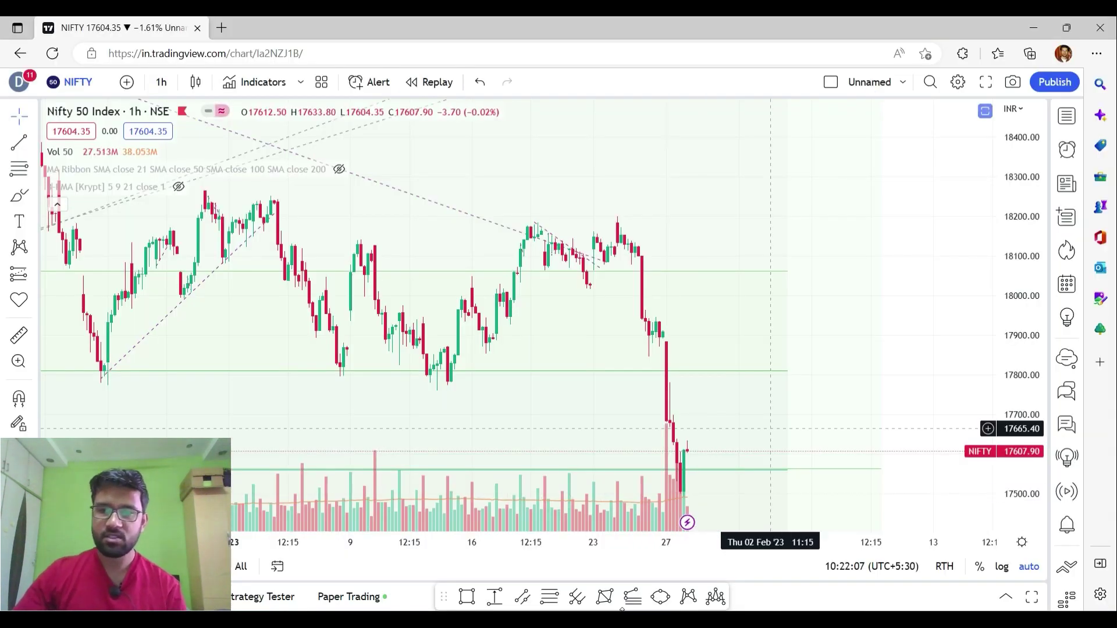
key(space)
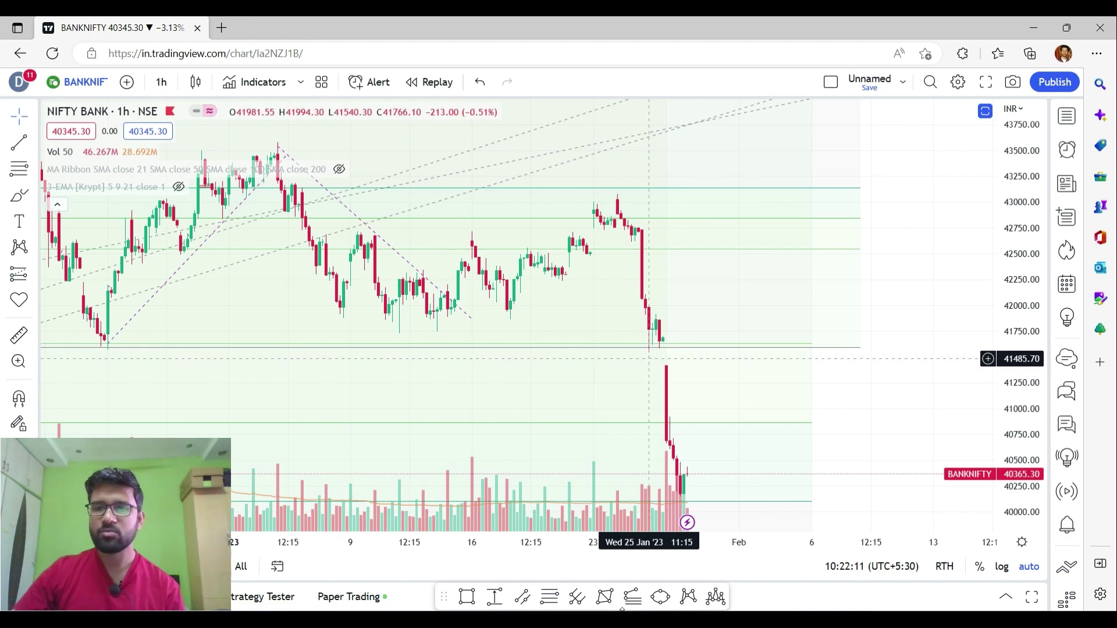
click(481, 498)
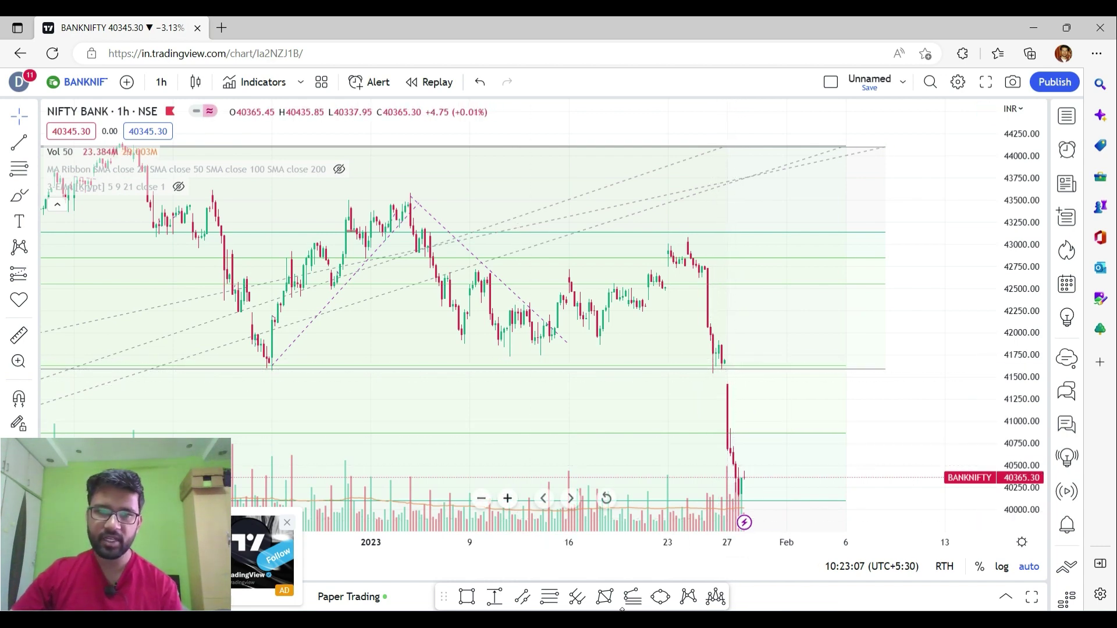
click(508, 498)
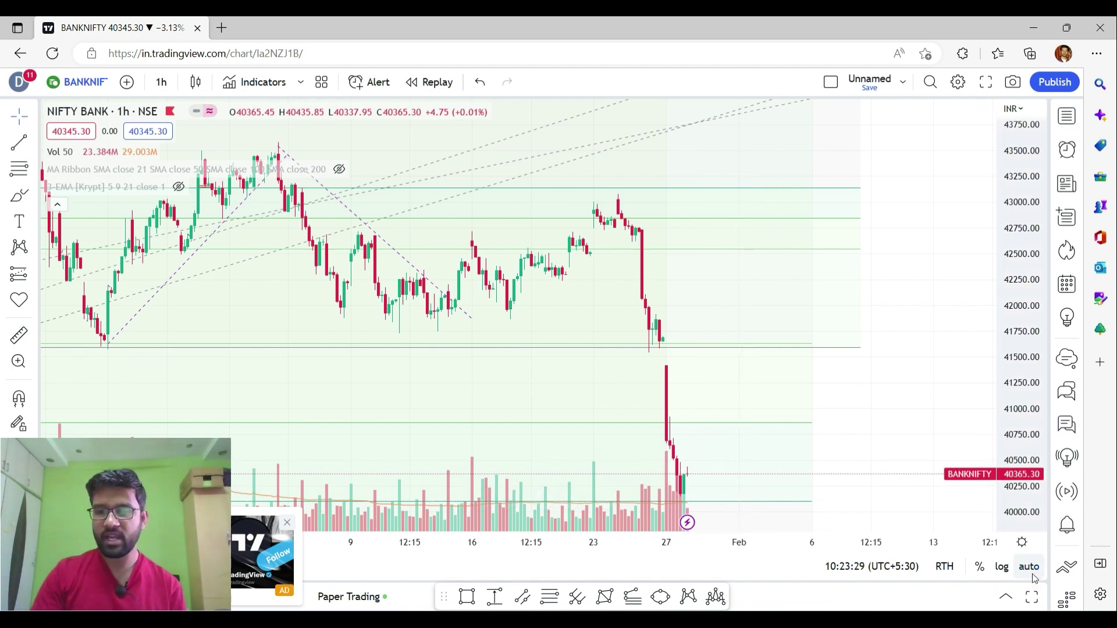
- Pan the NIFTY BANK hourly chart down to about 37,000, then return to PowerPoint
drag(891, 444, 935, 233)
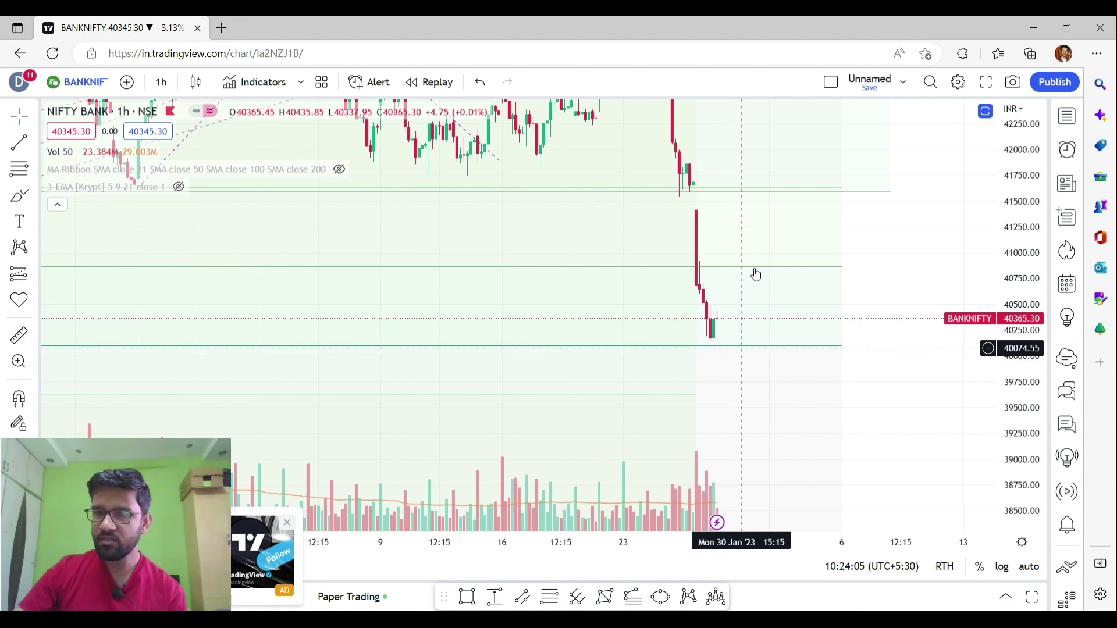
click(752, 441)
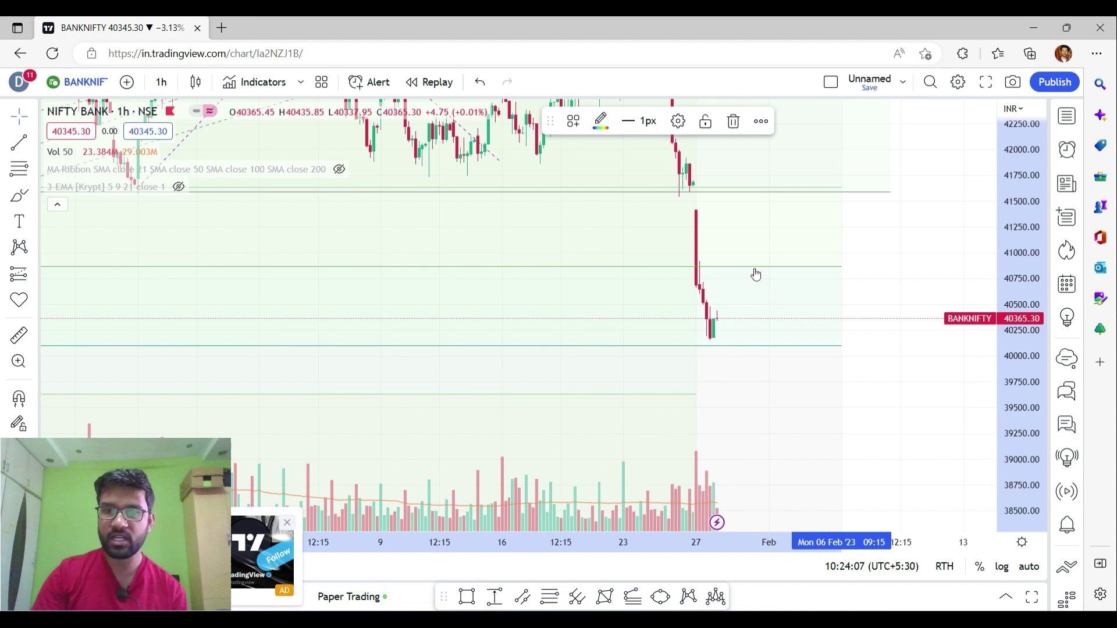
click(905, 388)
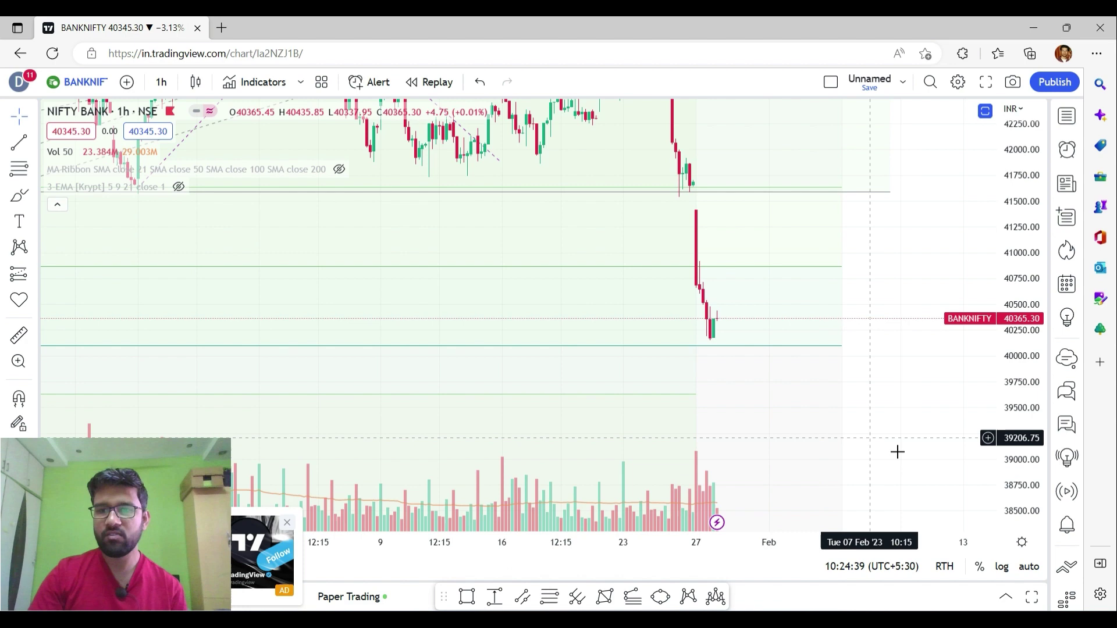
drag(900, 442, 934, 239)
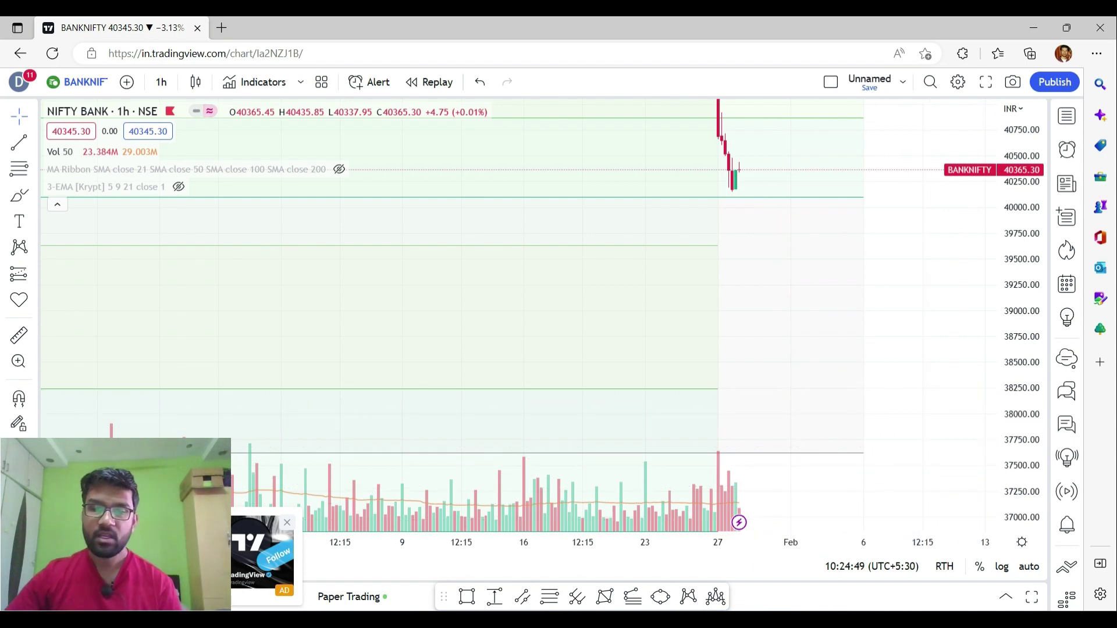
key(alt+Tab)
- On the Bank Nifty slide, ink an arrow from 40345.3, circle 40410.34, and add an underlined timeframe note
key(Page_Down)
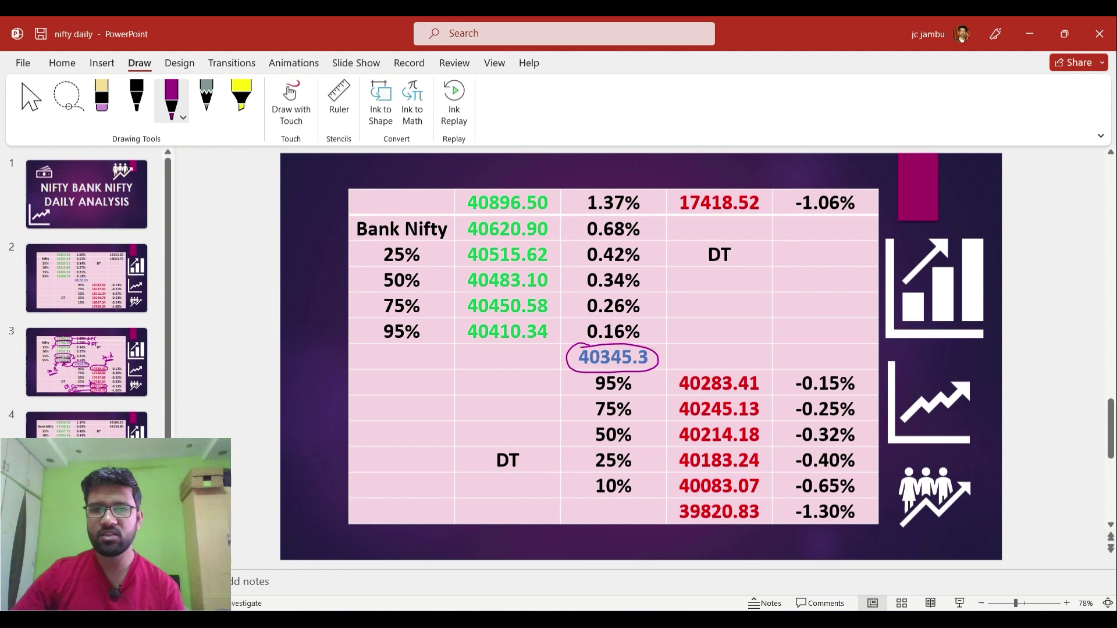
mouse_move(564, 360)
mouse_down()
mouse_move(507, 349)
mouse_move(528, 353)
mouse_up()
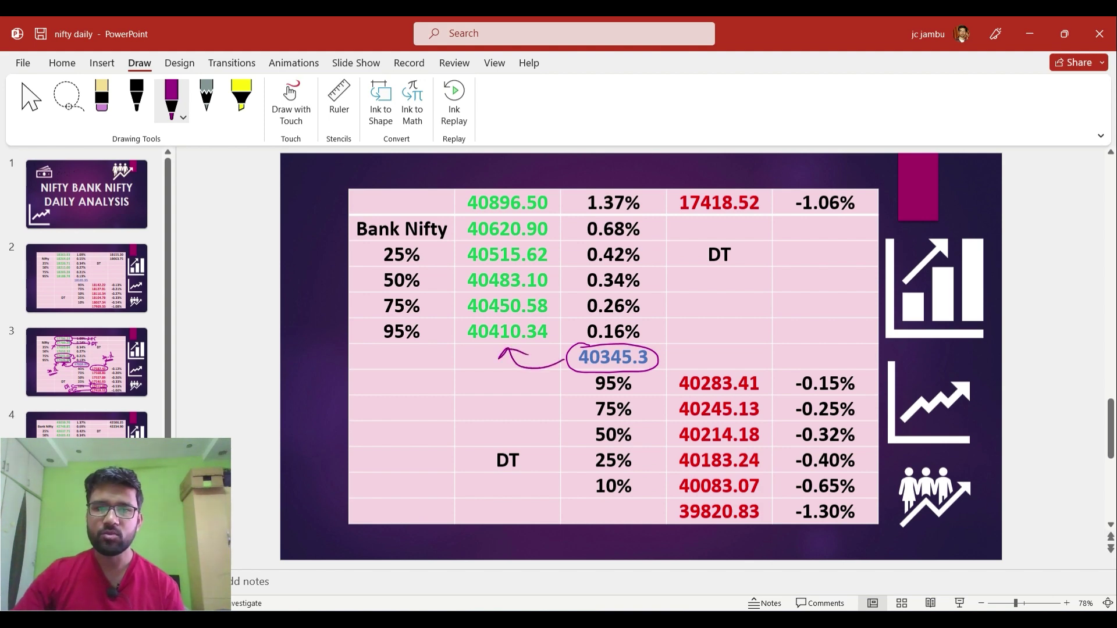
drag(459, 327, 547, 321)
mouse_move(453, 339)
mouse_down()
mouse_move(481, 348)
mouse_move(457, 380)
mouse_up()
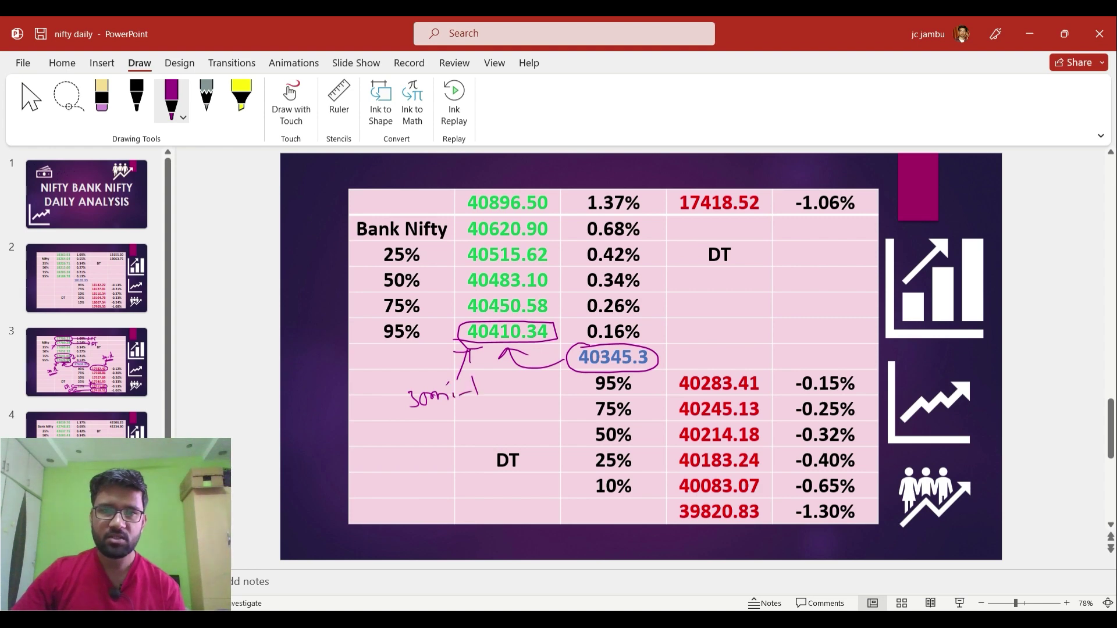
drag(480, 367, 507, 384)
drag(433, 426, 478, 413)
- Circle 40620.90 and 40896.50, with lines past 0.68% labelled DT and past 1.37% with a note
mouse_move(469, 217)
mouse_down()
mouse_move(483, 240)
mouse_move(545, 244)
mouse_move(515, 214)
mouse_move(468, 217)
mouse_up()
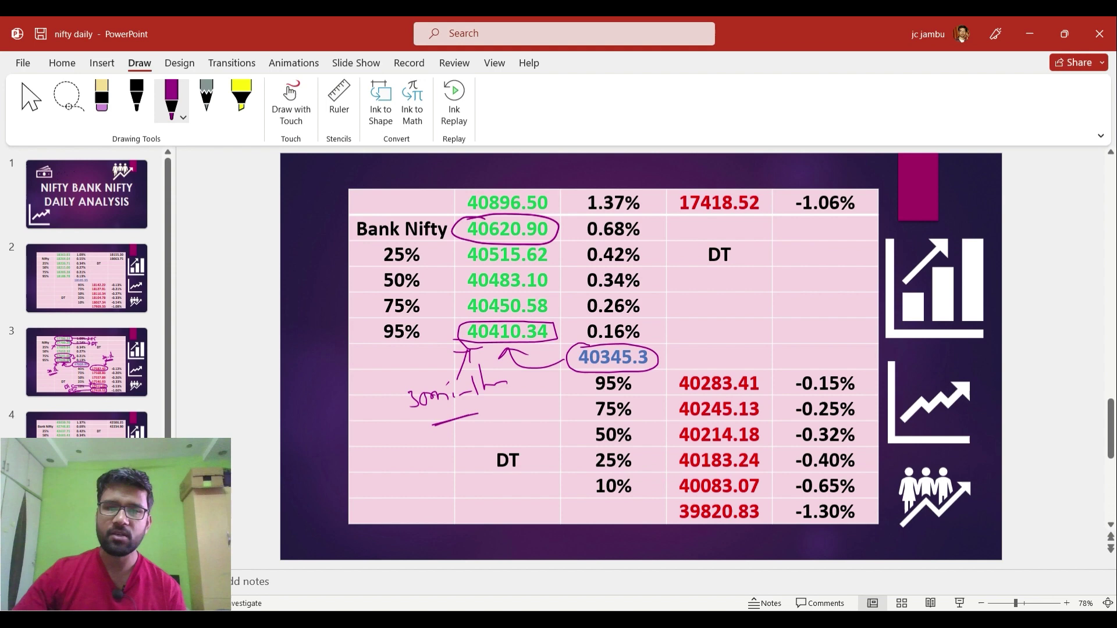
mouse_move(559, 235)
mouse_down()
mouse_move(662, 230)
mouse_move(668, 248)
mouse_up()
mouse_move(694, 228)
mouse_down()
mouse_move(693, 250)
mouse_move(706, 225)
mouse_up()
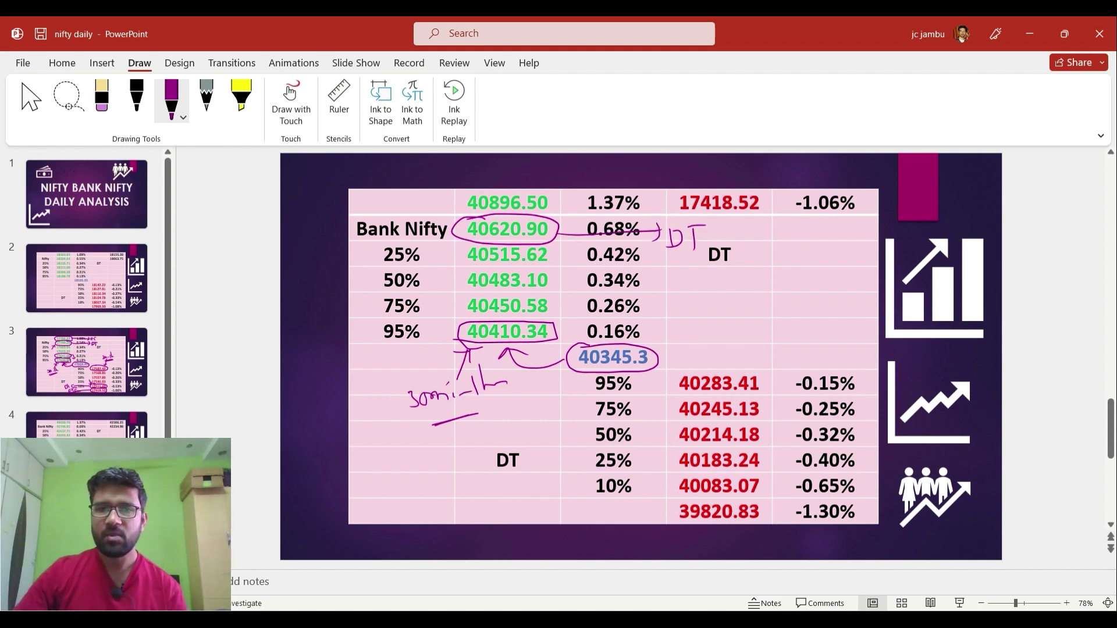
mouse_move(465, 219)
mouse_down()
mouse_move(472, 191)
mouse_move(560, 201)
mouse_move(494, 216)
mouse_up()
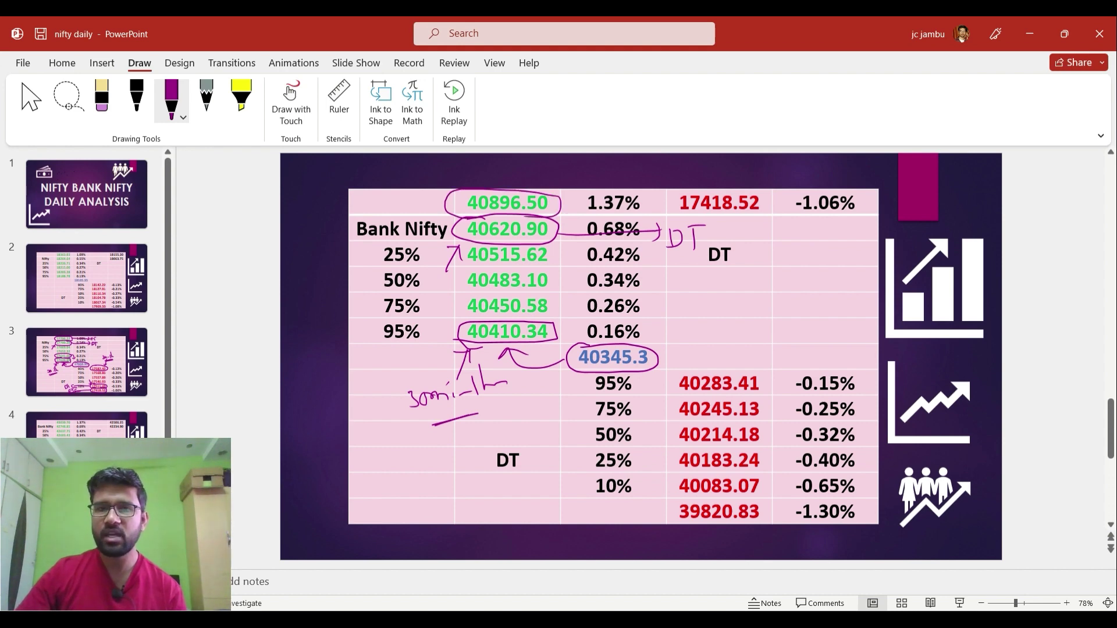
drag(561, 208, 650, 217)
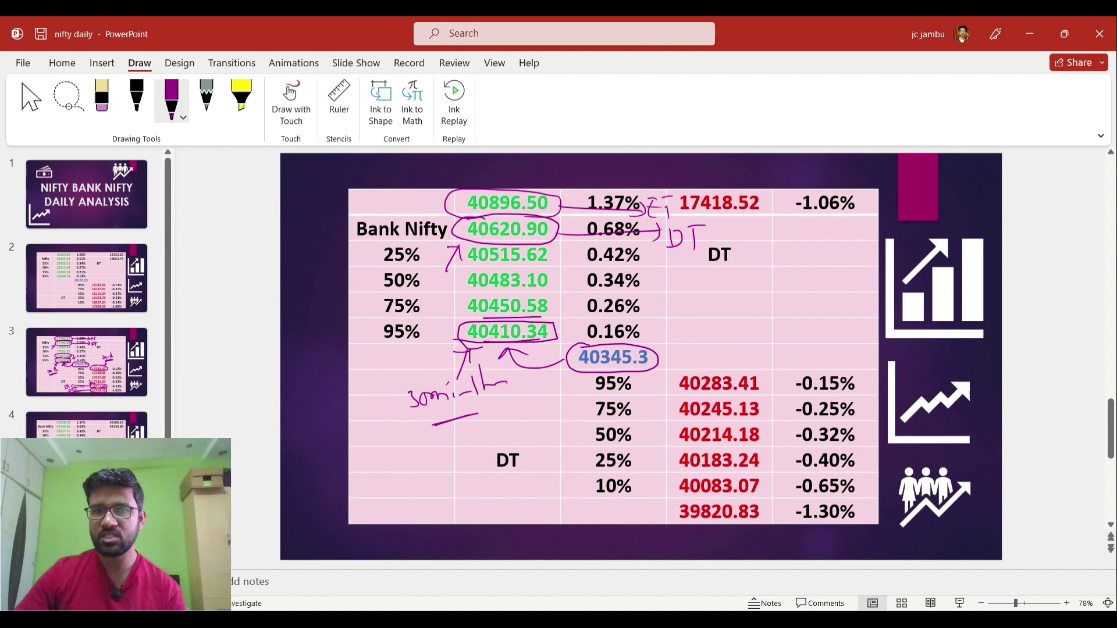
- Circle 40283.41, 40083.07 and 39820.83 in ink, adding arrows, a double-underlined note and DT label
drag(563, 310, 562, 325)
mouse_move(671, 389)
mouse_down()
mouse_move(734, 402)
mouse_move(767, 372)
mouse_move(694, 364)
mouse_up()
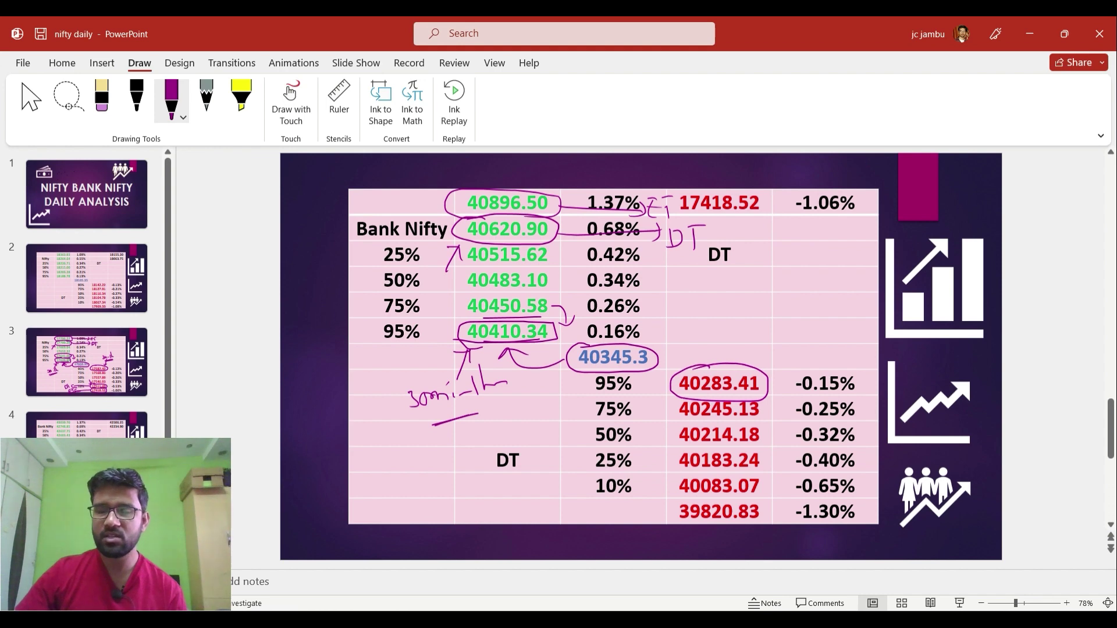
drag(744, 327, 734, 364)
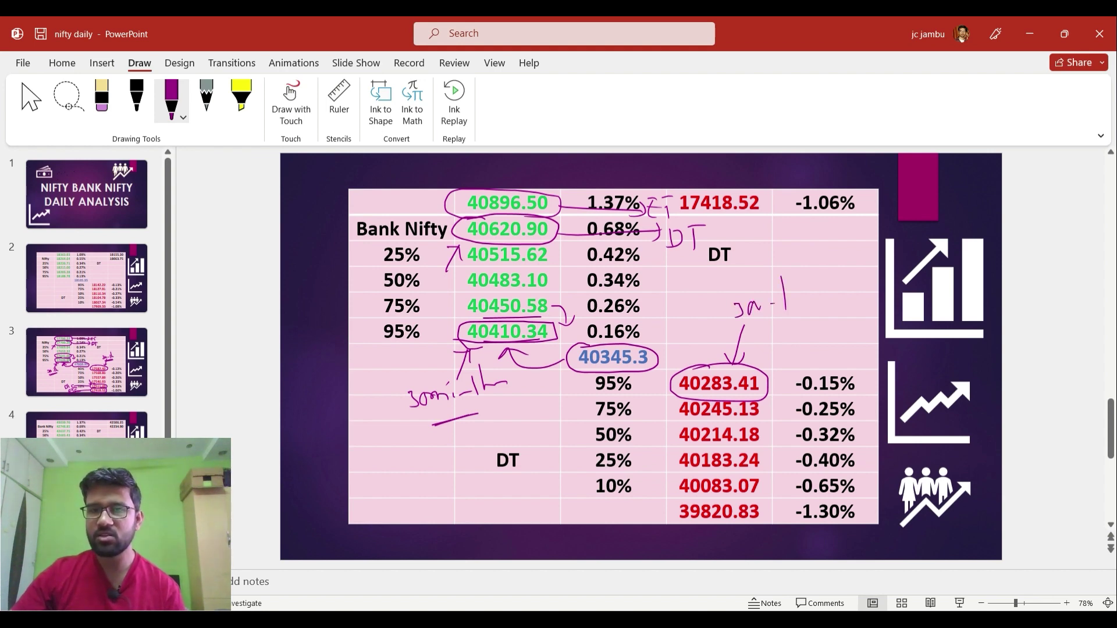
drag(766, 330, 815, 320)
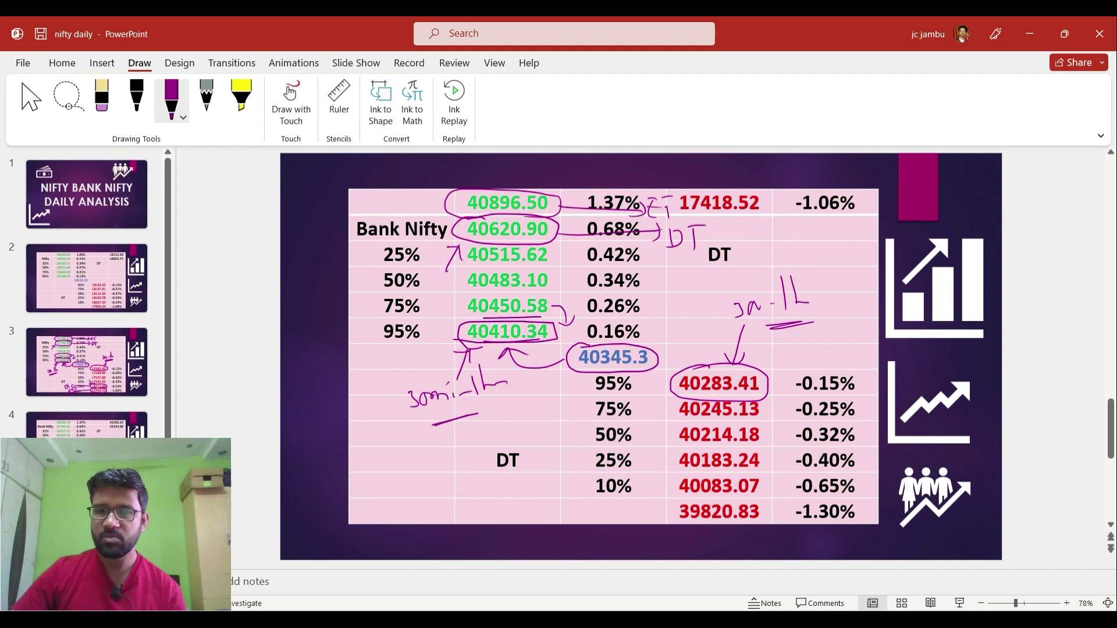
mouse_move(687, 470)
mouse_down()
mouse_move(695, 500)
mouse_move(767, 499)
mouse_up()
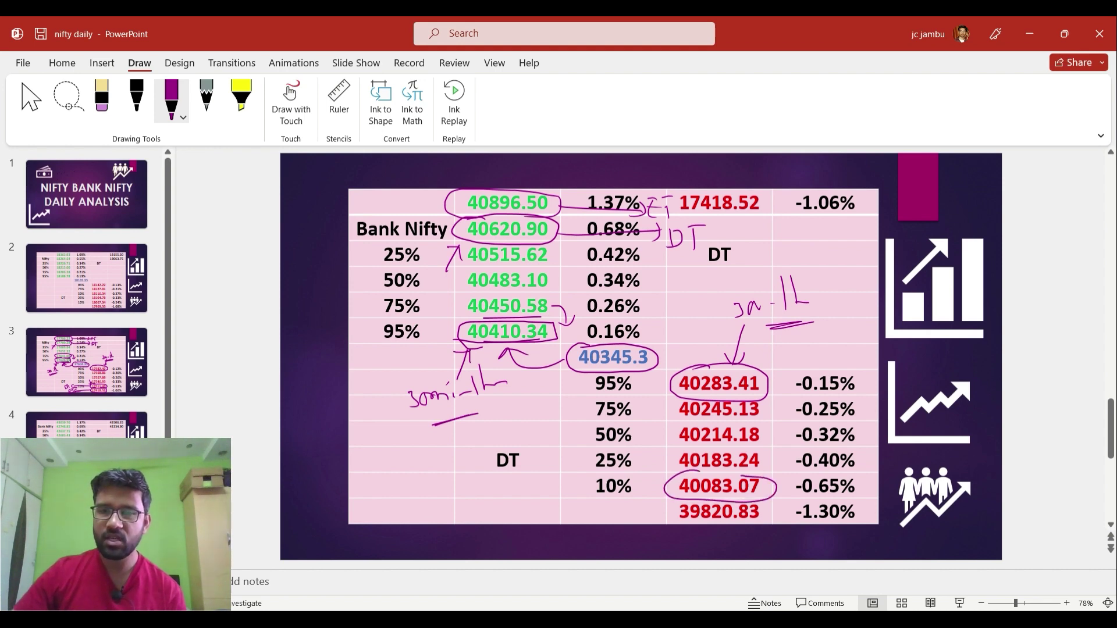
mouse_move(662, 483)
mouse_down()
mouse_move(566, 484)
mouse_move(567, 499)
mouse_move(513, 505)
mouse_move(524, 504)
mouse_up()
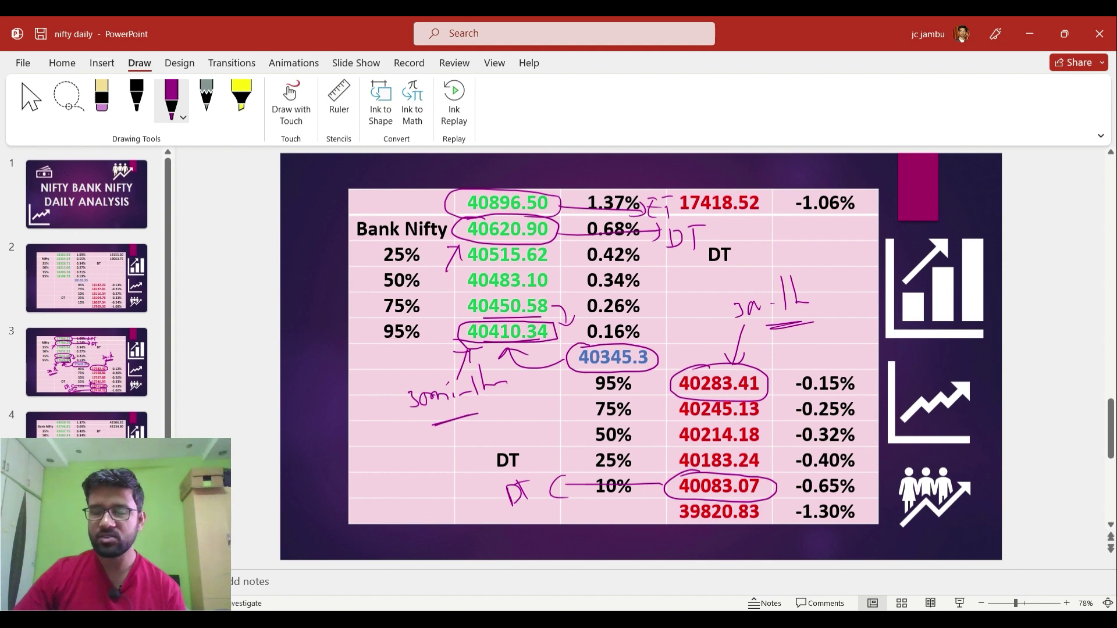
drag(650, 463, 670, 462)
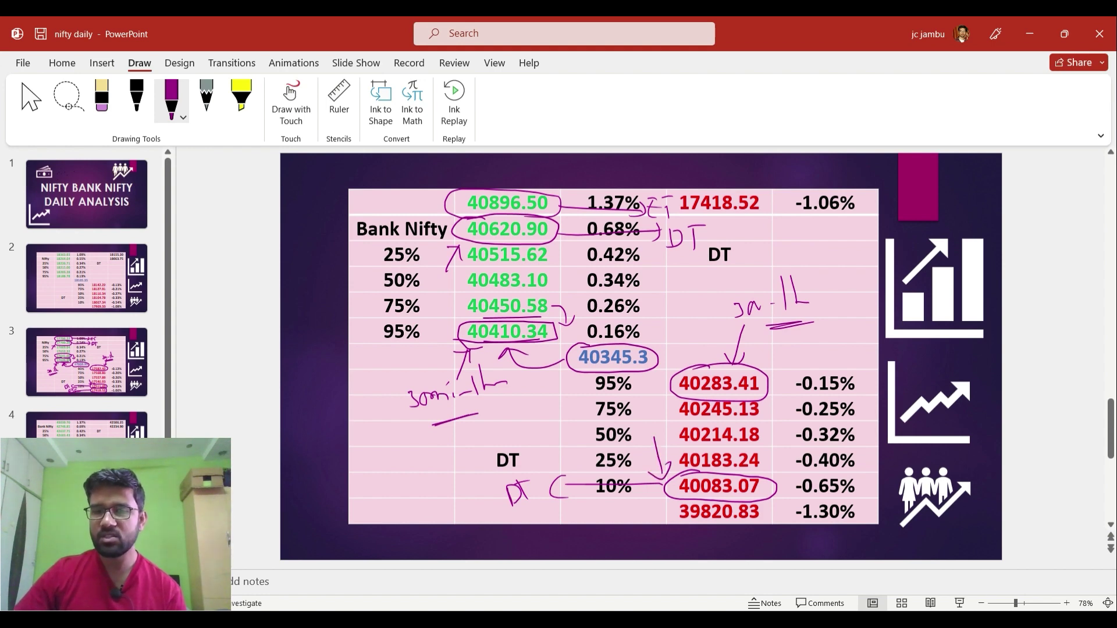
mouse_move(691, 499)
mouse_down()
mouse_move(678, 524)
mouse_move(774, 508)
mouse_move(669, 504)
mouse_move(556, 524)
mouse_up()
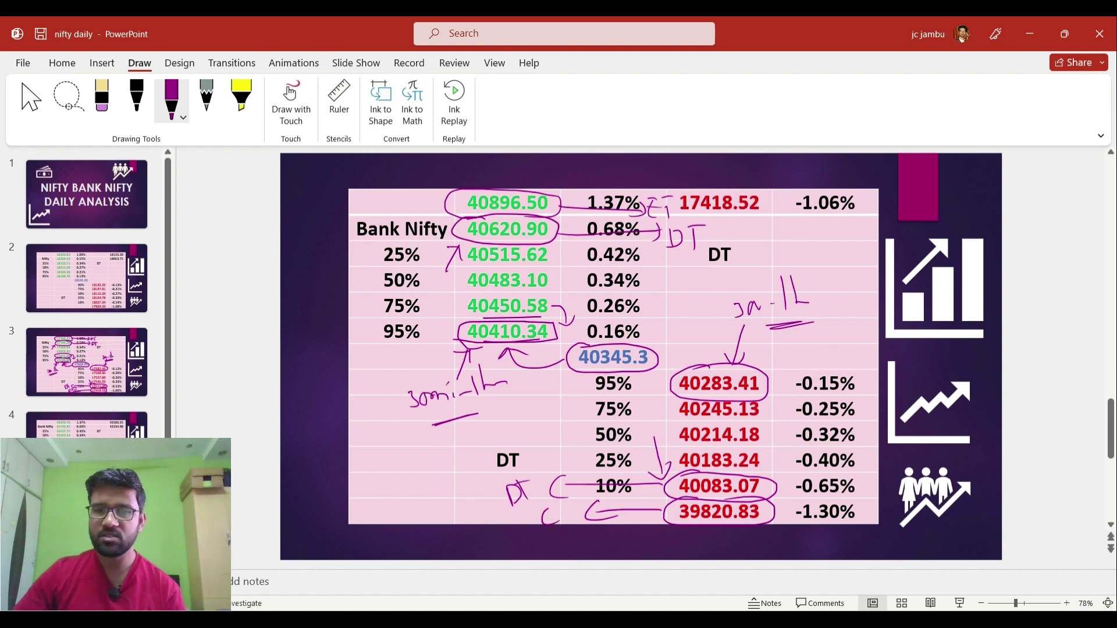